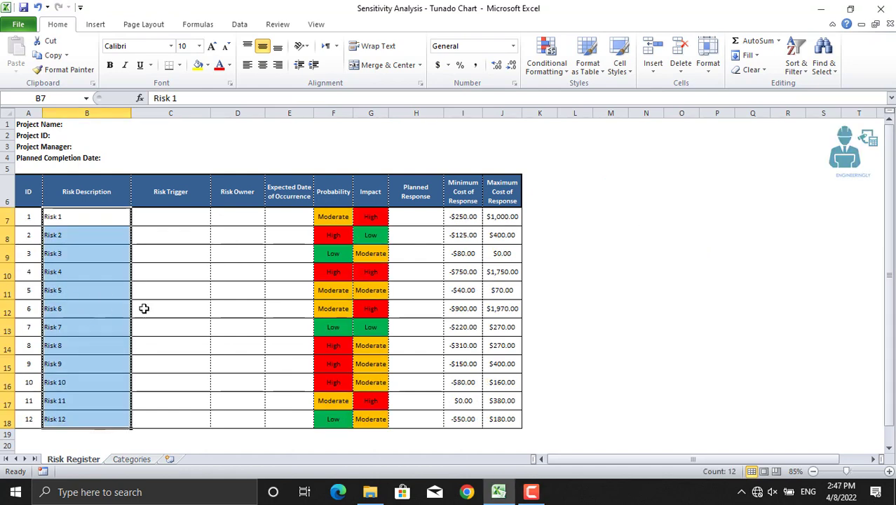
Step: Select Risk Description B6:B18 together with both cost-of-response columns I6:J18
{"action": "left_click", "coordinate": [191, 312]}
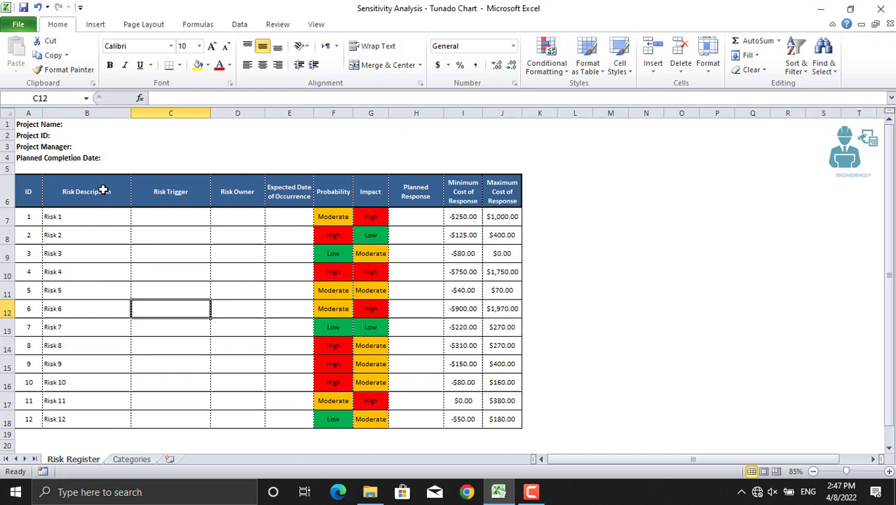
{"action": "left_click_drag", "start_coordinate": [105, 194], "coordinate": [90, 424]}
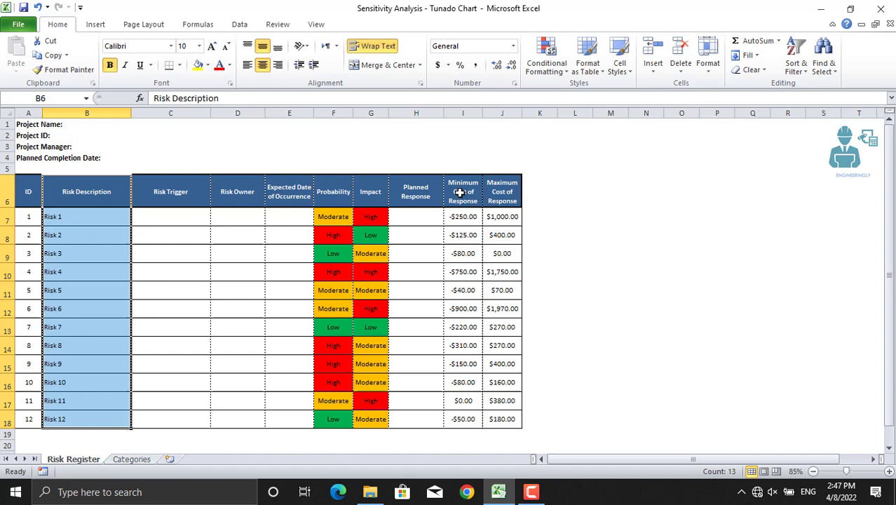
{"action": "left_click_drag", "start_coordinate": [459, 192], "coordinate": [491, 417], "text": "ctrl"}
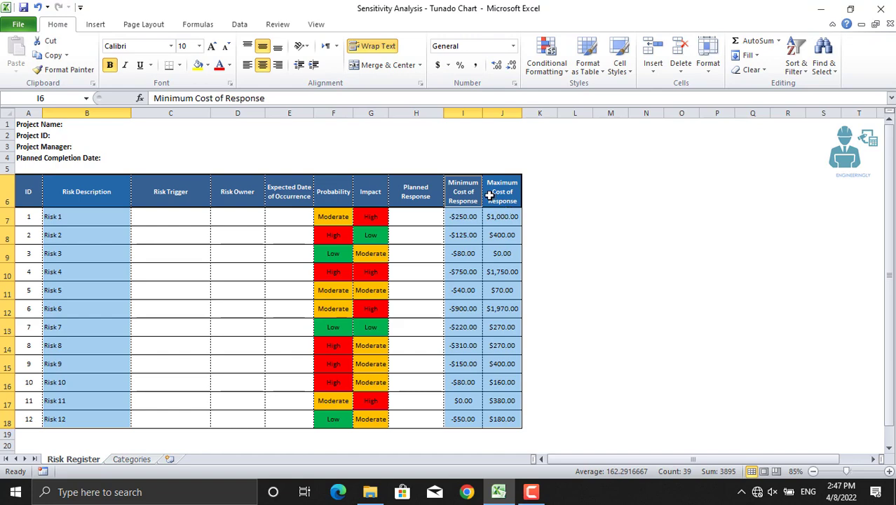
Step: Insert a clustered bar chart of the selected costs, move it right of the table, and enlarge it
{"action": "left_click", "coordinate": [97, 25]}
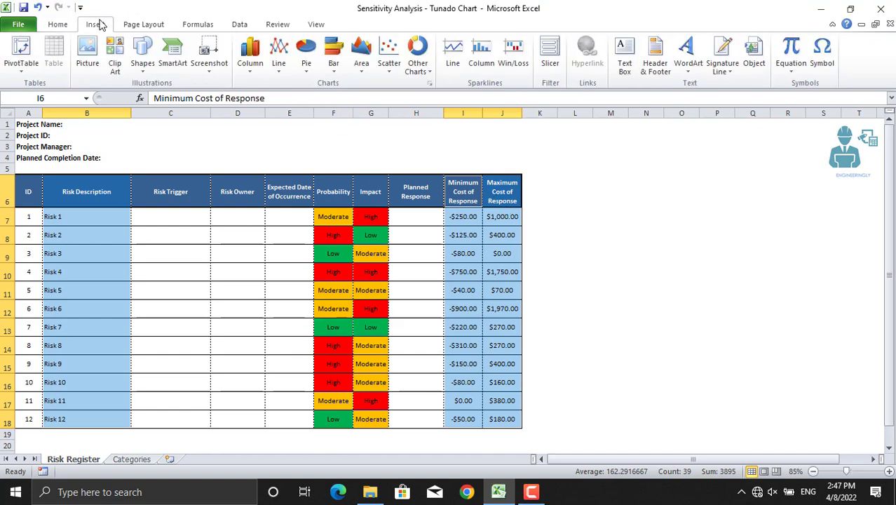
{"action": "left_click", "coordinate": [330, 67]}
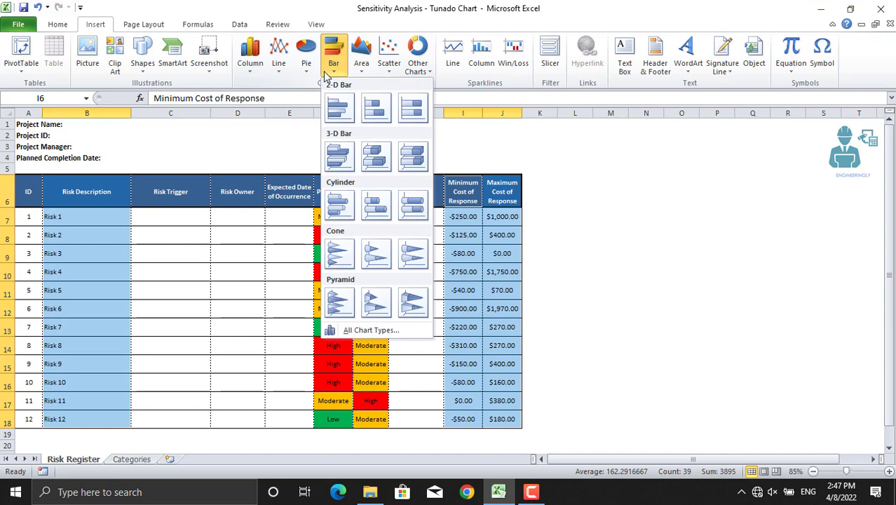
{"action": "left_click", "coordinate": [340, 107]}
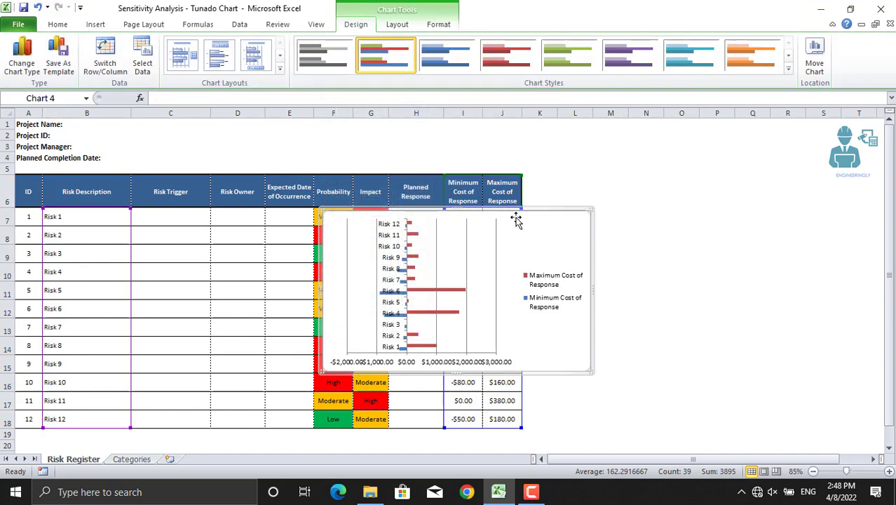
{"action": "left_click_drag", "start_coordinate": [532, 210], "coordinate": [739, 175]}
{"action": "left_click_drag", "start_coordinate": [798, 336], "coordinate": [854, 432]}
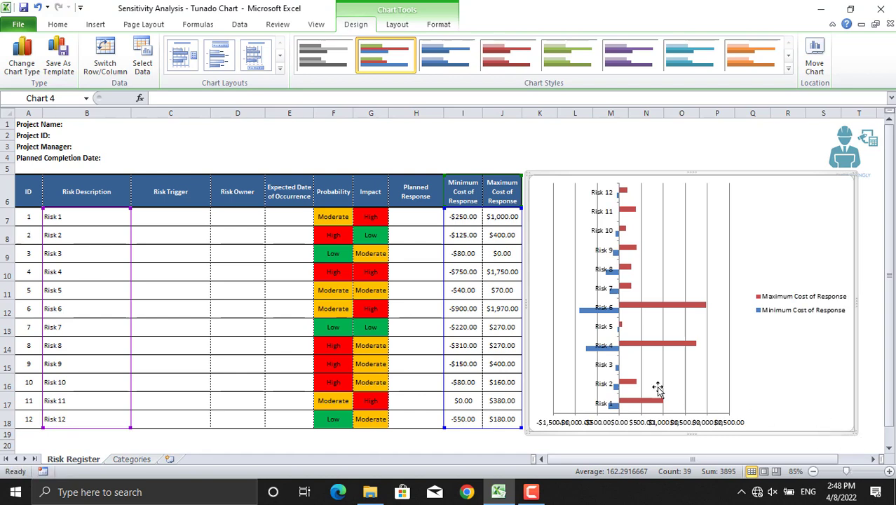
Step: Give the Maximum Cost series 100% series overlap and a 10% gap width
{"action": "left_click", "coordinate": [639, 349]}
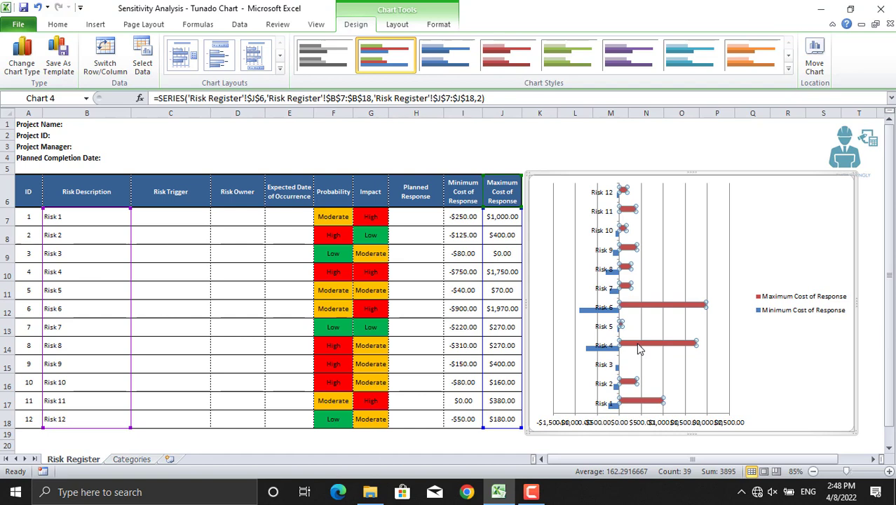
{"action": "right_click", "coordinate": [640, 349]}
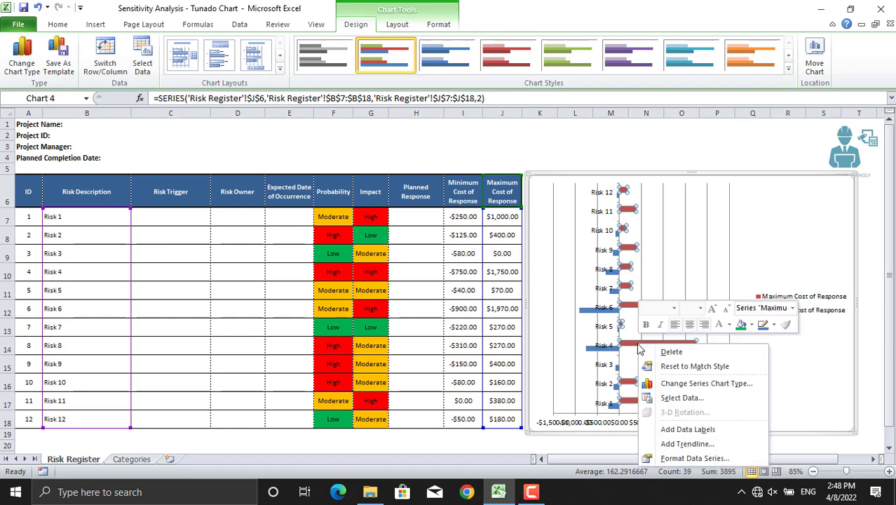
{"action": "left_click", "coordinate": [670, 458]}
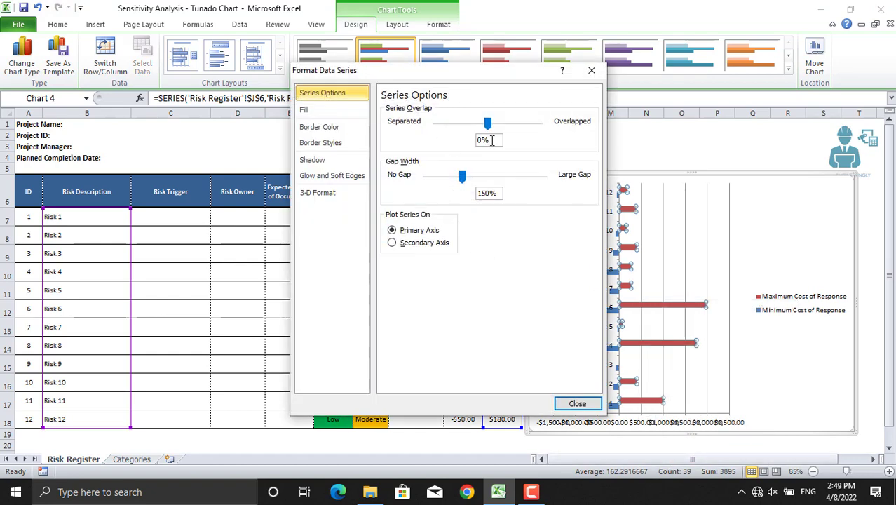
{"action": "left_click_drag", "start_coordinate": [492, 140], "coordinate": [476, 141]}
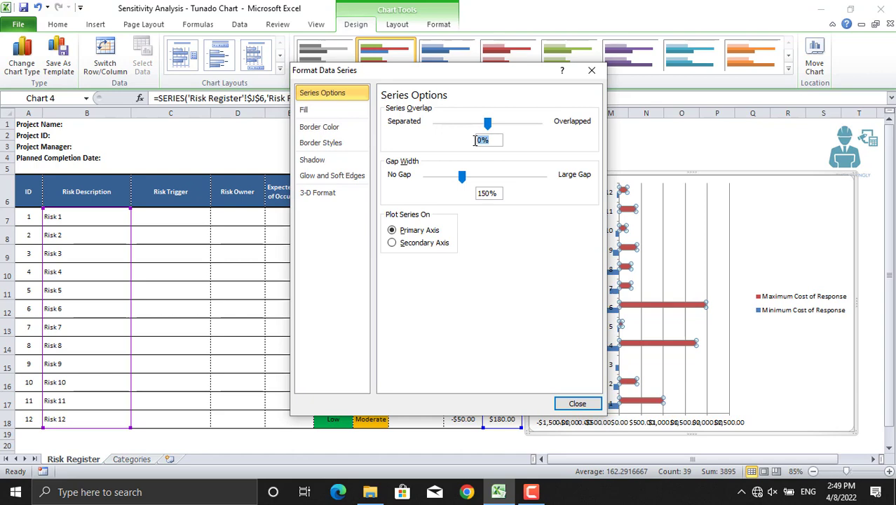
{"action": "type", "text": "100"}
{"action": "left_click", "coordinate": [498, 193]}
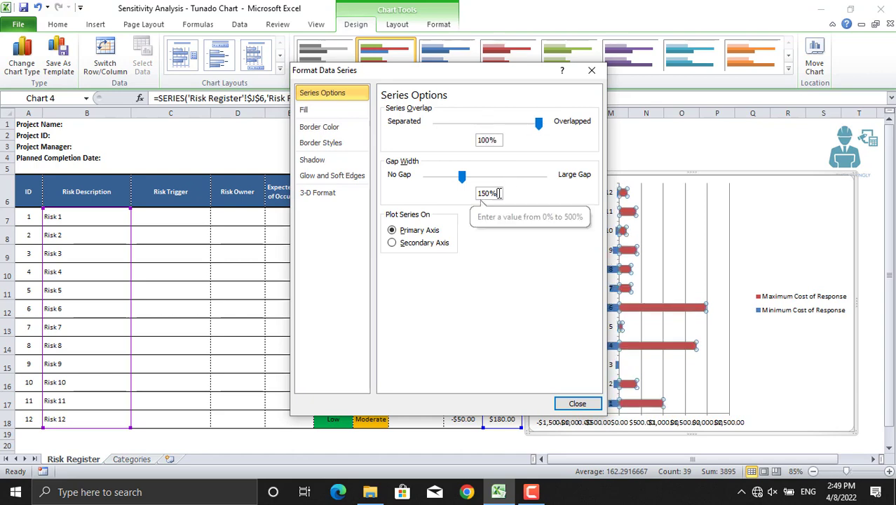
{"action": "left_click_drag", "start_coordinate": [498, 192], "coordinate": [470, 194]}
{"action": "type", "text": "10"}
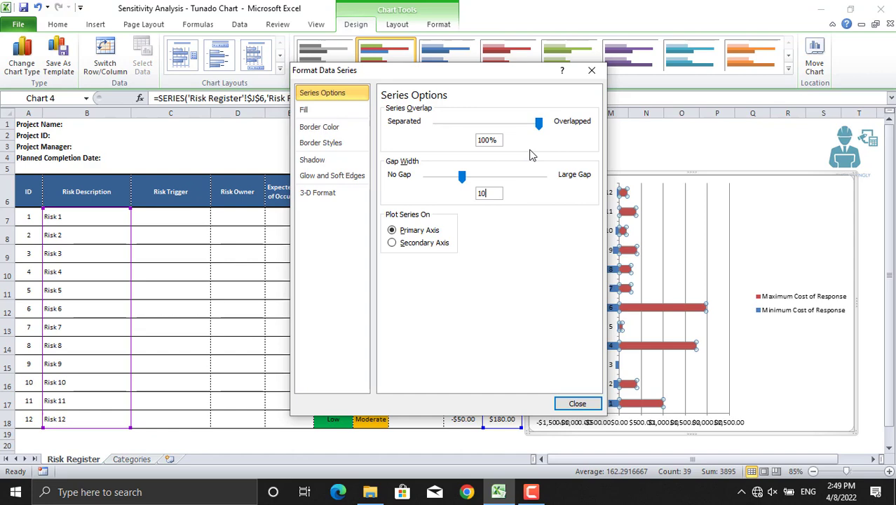
{"action": "left_click", "coordinate": [576, 404]}
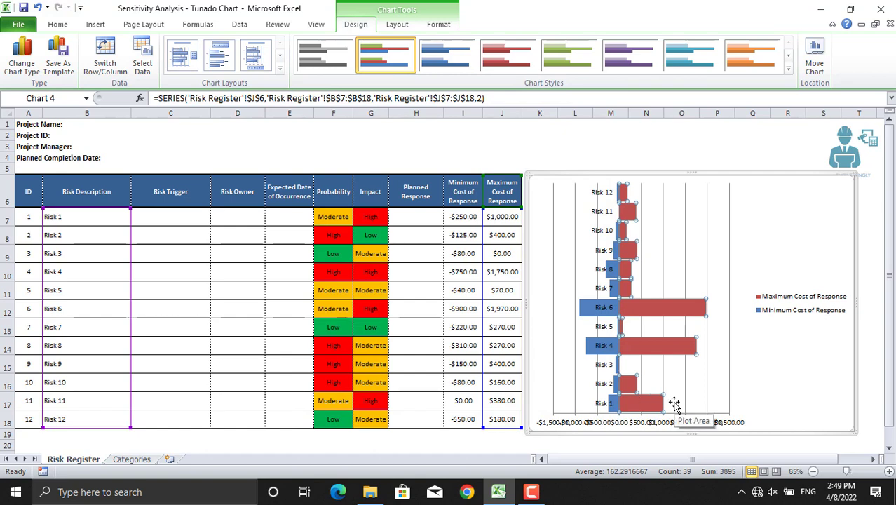
Step: Set the vertical axis labels to the Low position, then select the chart area
{"action": "left_click", "coordinate": [602, 199]}
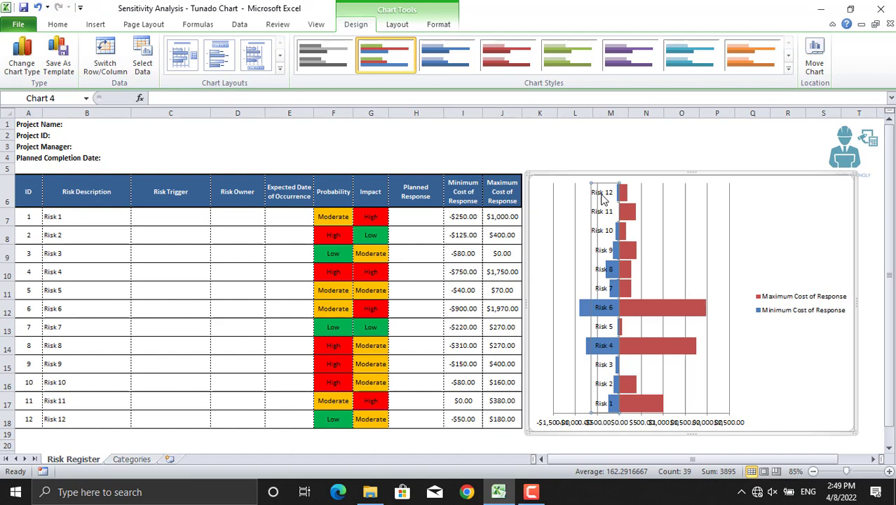
{"action": "right_click", "coordinate": [602, 199]}
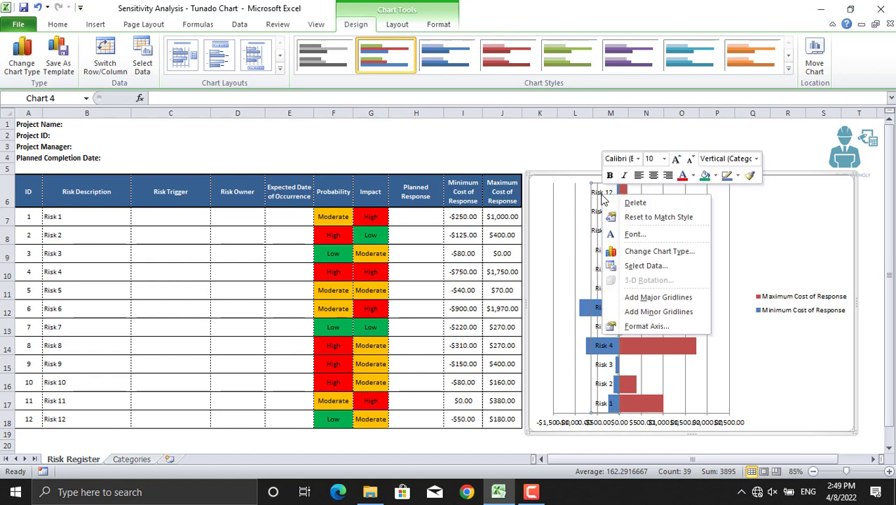
{"action": "left_click", "coordinate": [646, 326]}
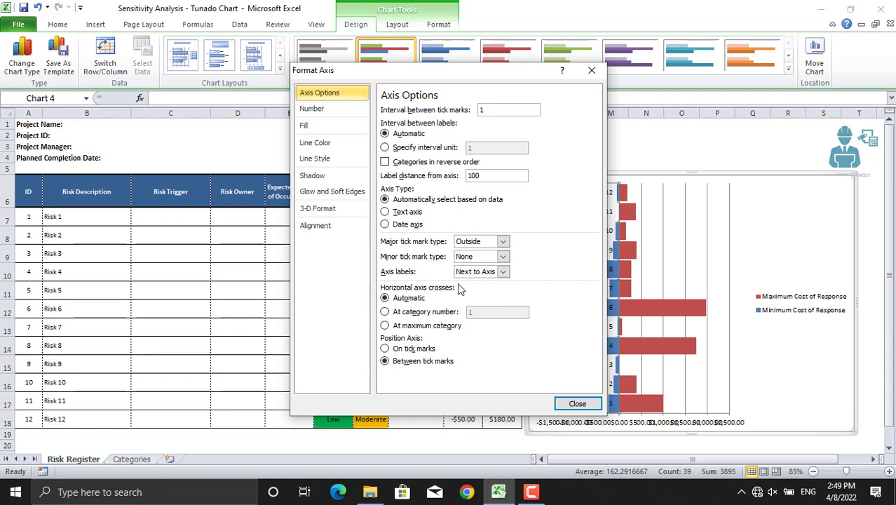
{"action": "left_click", "coordinate": [503, 272]}
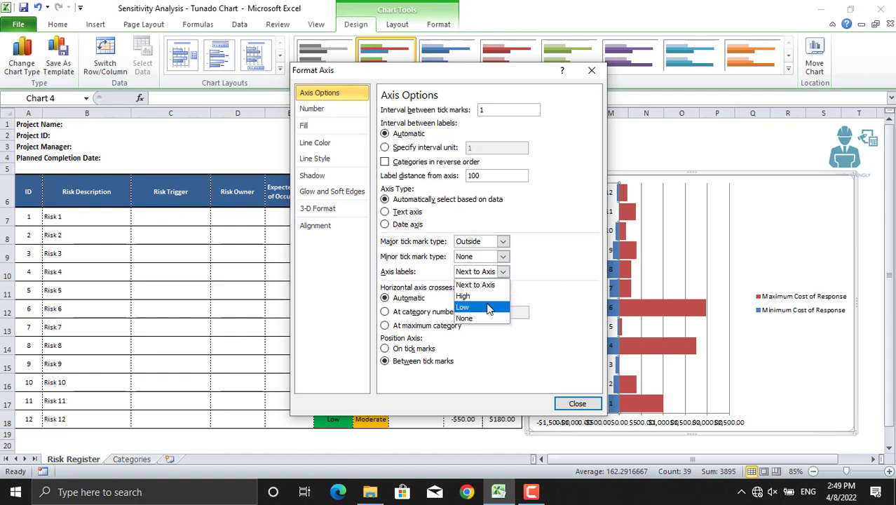
{"action": "left_click", "coordinate": [484, 308]}
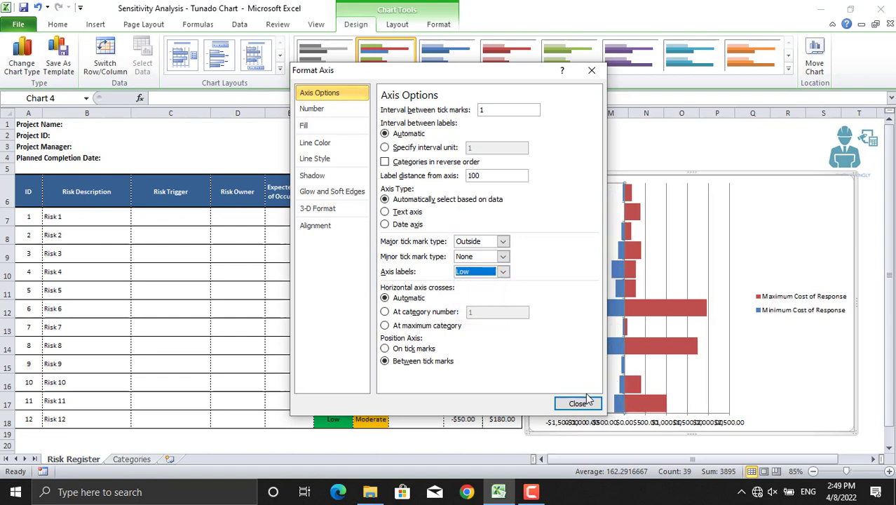
{"action": "left_click", "coordinate": [584, 405]}
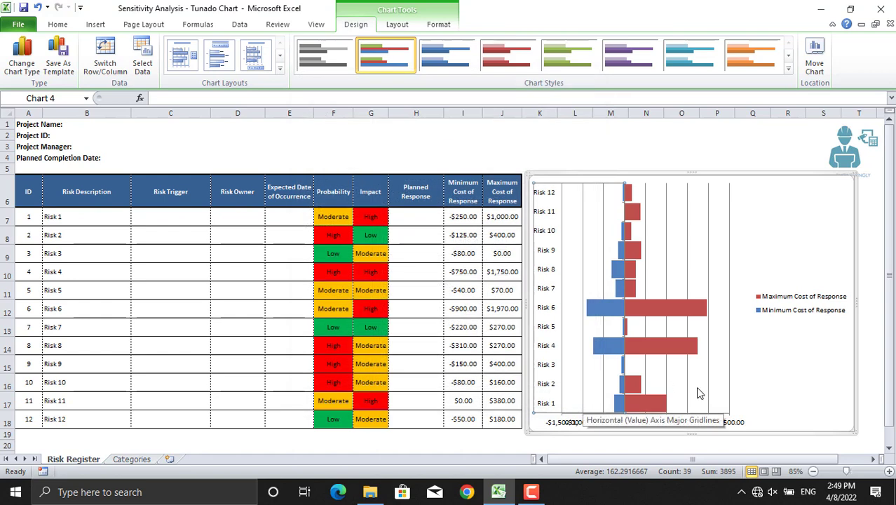
{"action": "left_click", "coordinate": [800, 403]}
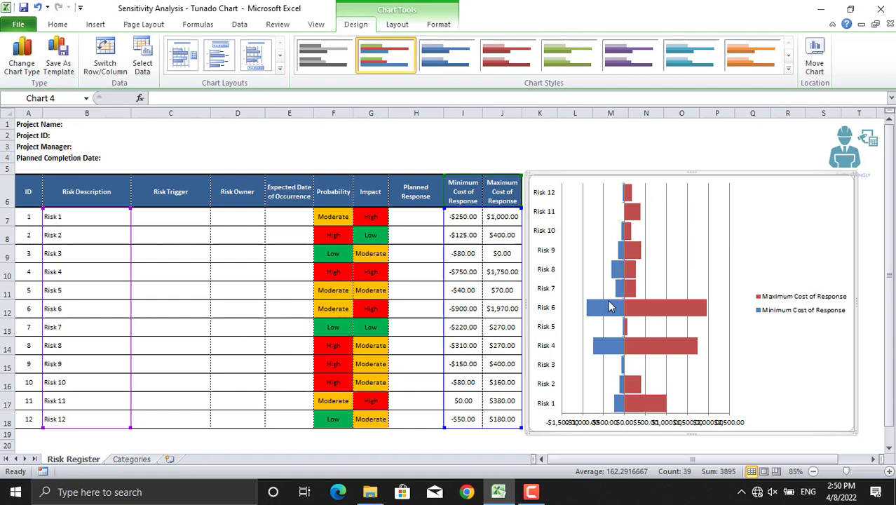
{"action": "mouse_move", "coordinate": [678, 306]}
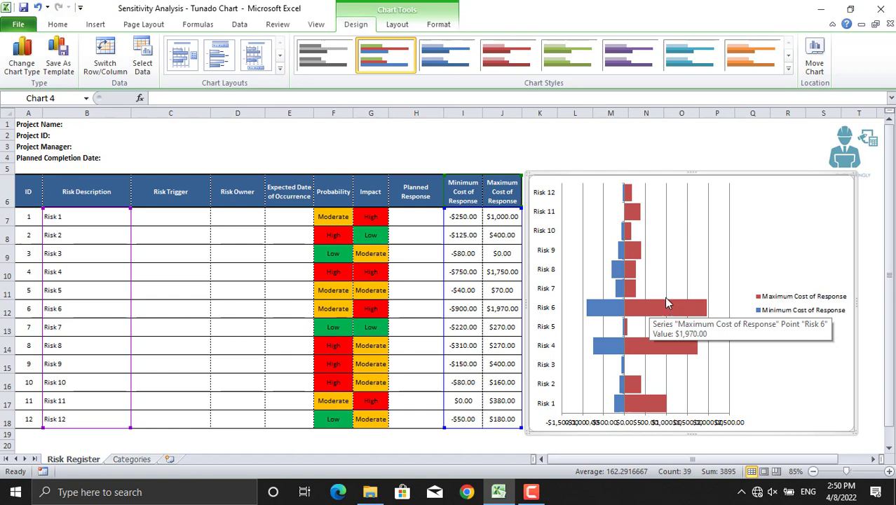
{"action": "mouse_move", "coordinate": [629, 197]}
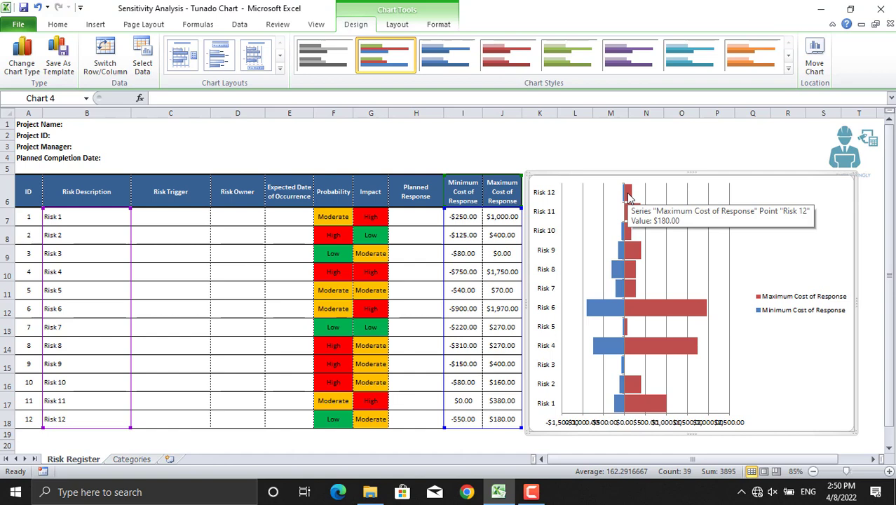
Step: Sort J7:J18 smallest to largest, expanding the selection to the whole register
{"action": "left_click", "coordinate": [504, 219]}
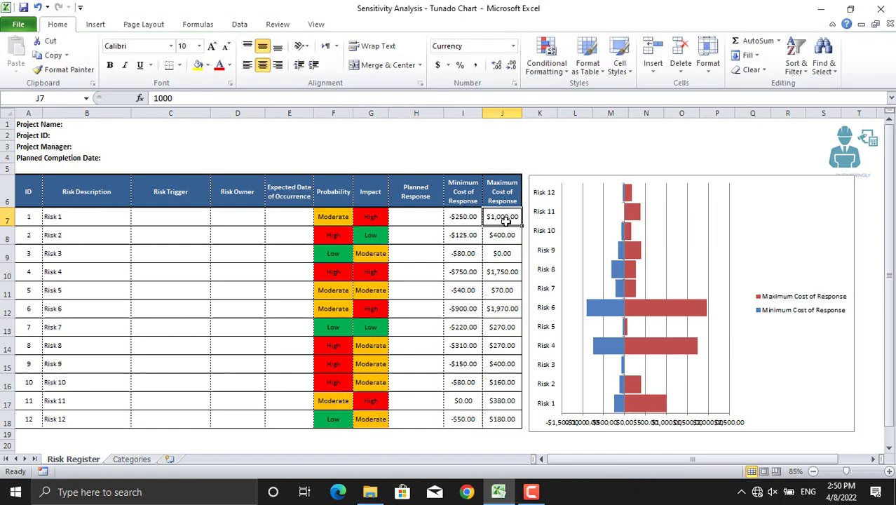
{"action": "left_click_drag", "start_coordinate": [503, 217], "coordinate": [502, 415]}
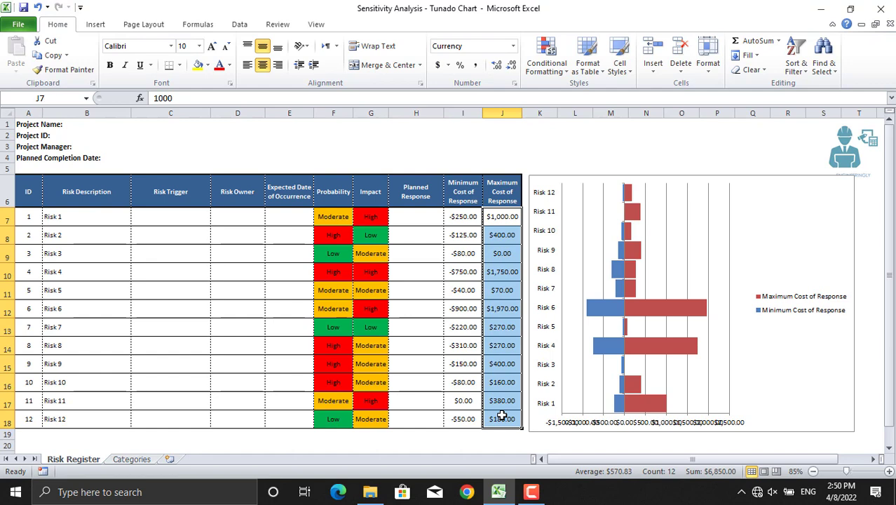
{"action": "left_click", "coordinate": [806, 76]}
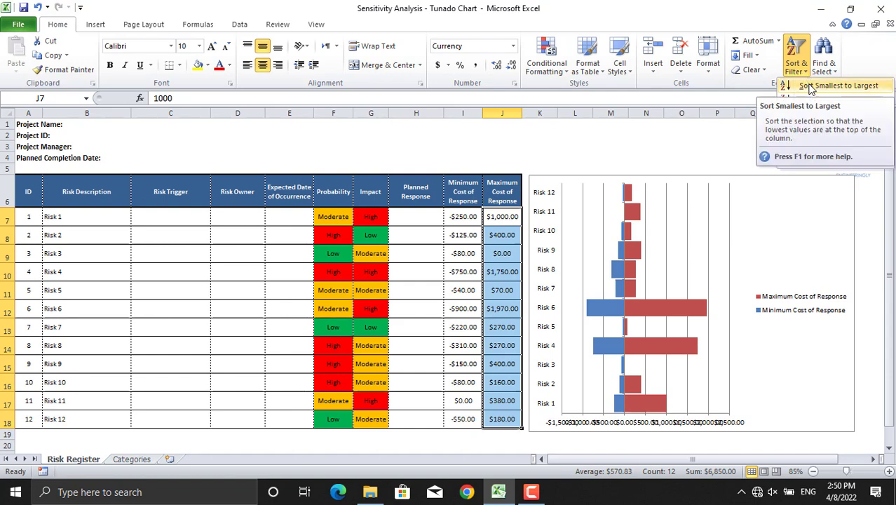
{"action": "left_click", "coordinate": [810, 86]}
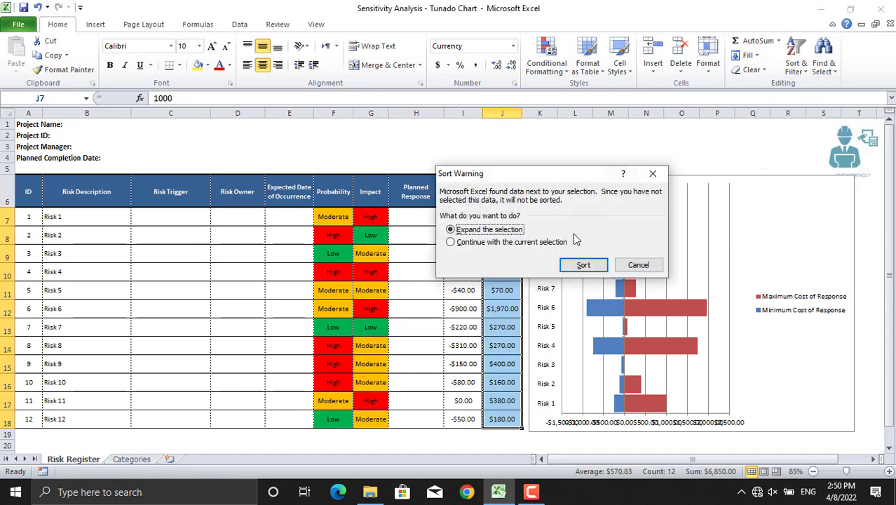
{"action": "left_click", "coordinate": [580, 265]}
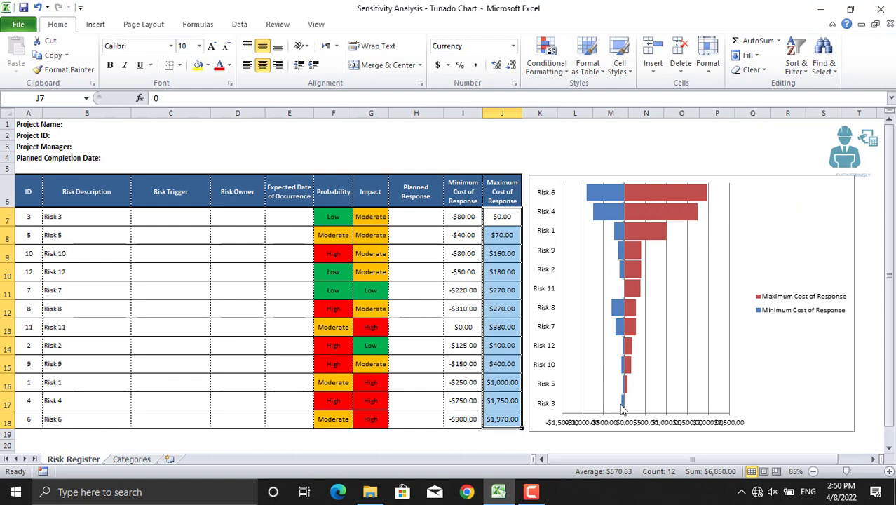
{"action": "mouse_move", "coordinate": [623, 406]}
{"action": "mouse_move", "coordinate": [673, 196]}
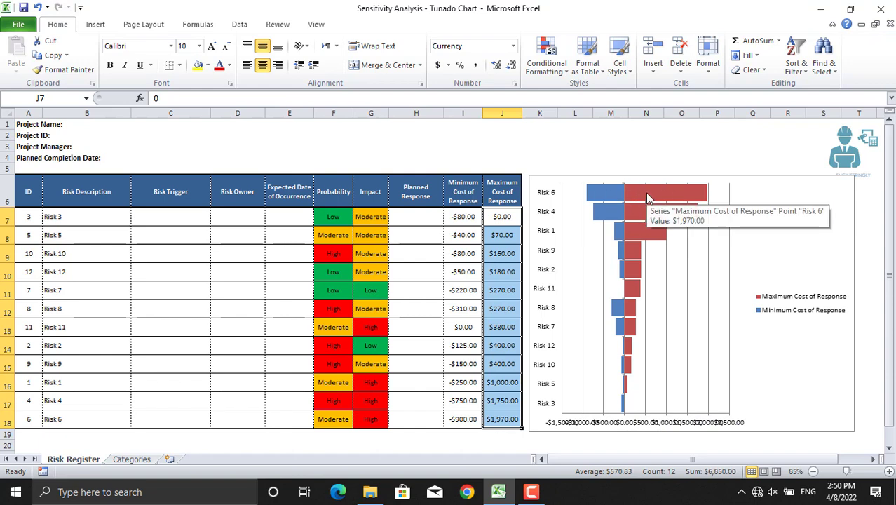
Step: Add Inside Base data labels to the maximum cost series and the minimum cost series
{"action": "left_click", "coordinate": [646, 192]}
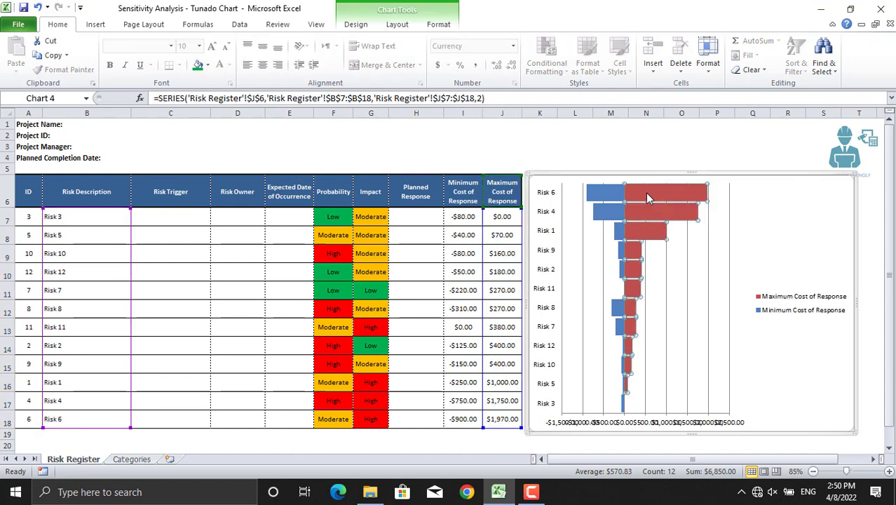
{"action": "left_click", "coordinate": [399, 25]}
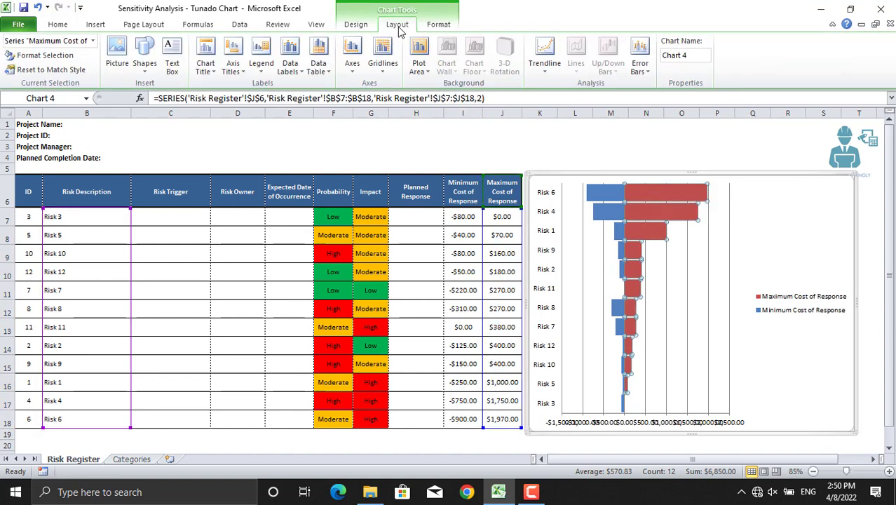
{"action": "left_click", "coordinate": [294, 70]}
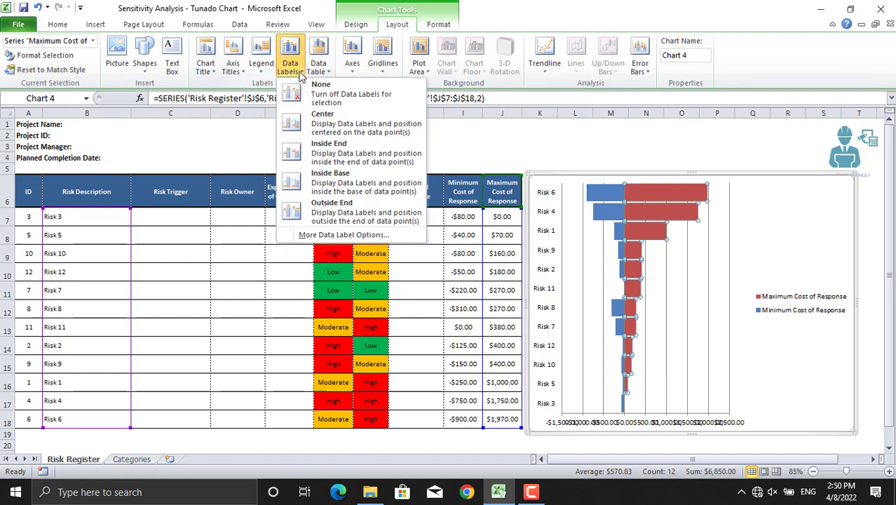
{"action": "left_click", "coordinate": [344, 183]}
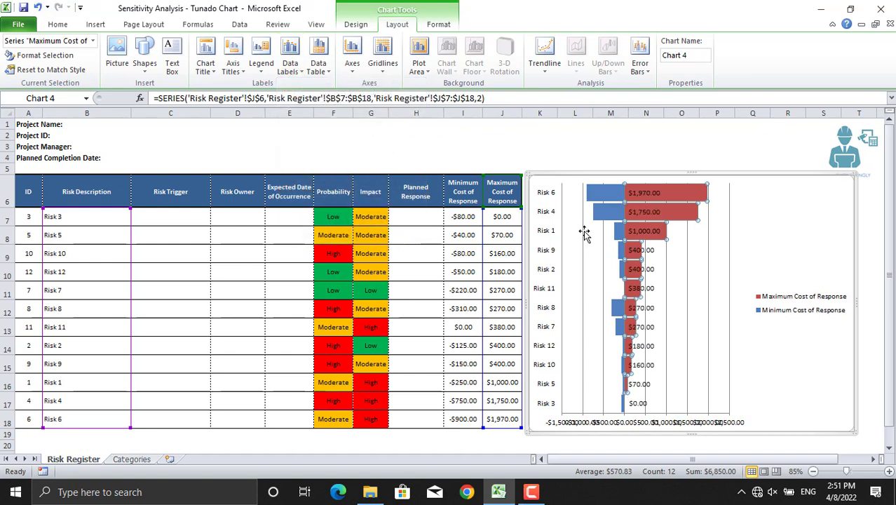
{"action": "left_click", "coordinate": [605, 203]}
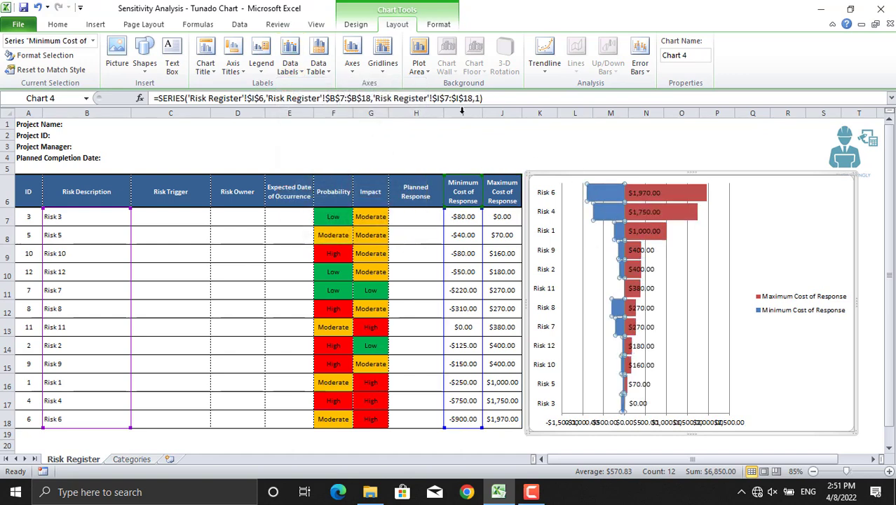
{"action": "left_click", "coordinate": [290, 67]}
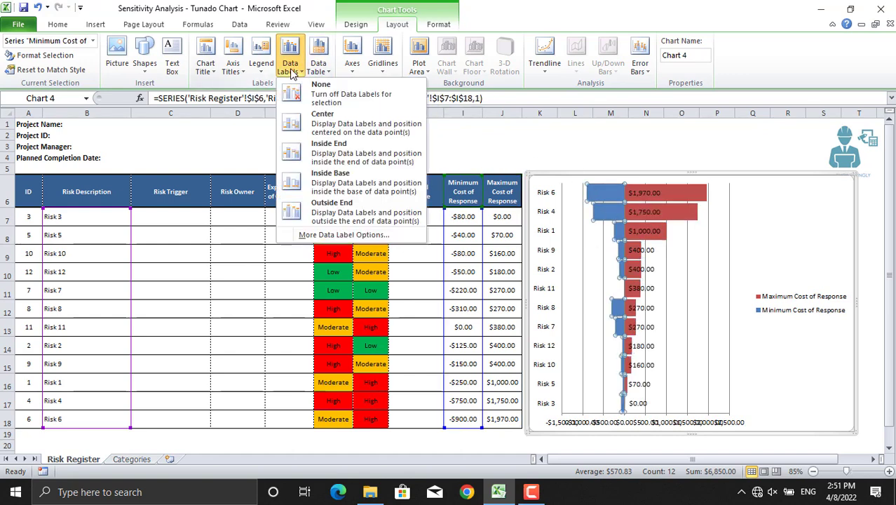
{"action": "left_click", "coordinate": [337, 186]}
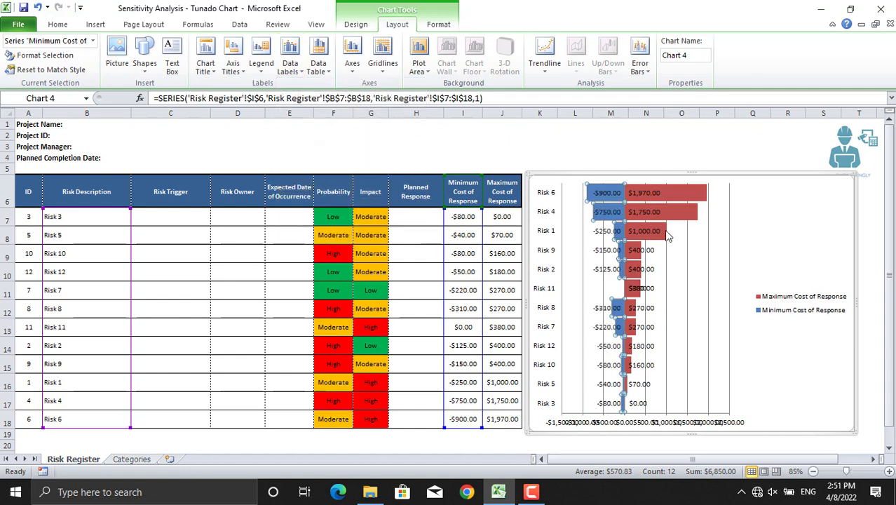
Step: Delete the gridlines and horizontal value axis, and show the legend at the bottom
{"action": "left_click", "coordinate": [710, 260]}
{"action": "key", "text": "Escape"}
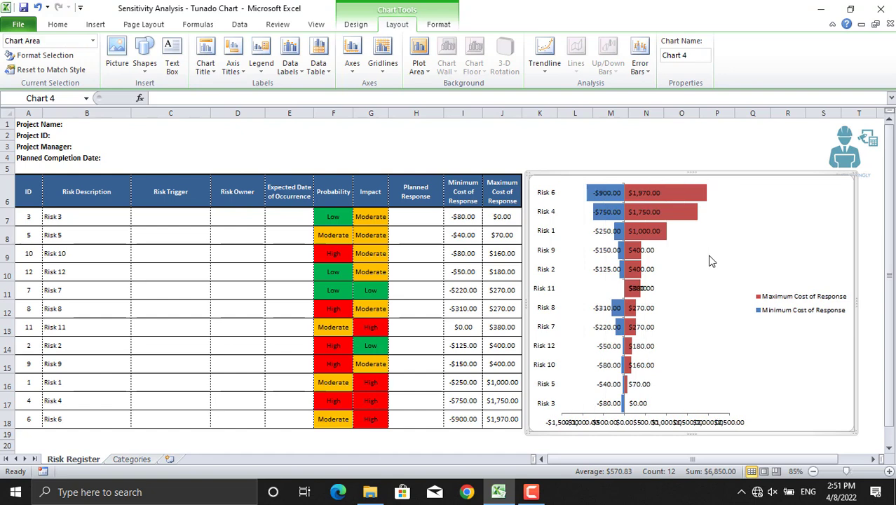
{"action": "left_click", "coordinate": [692, 424]}
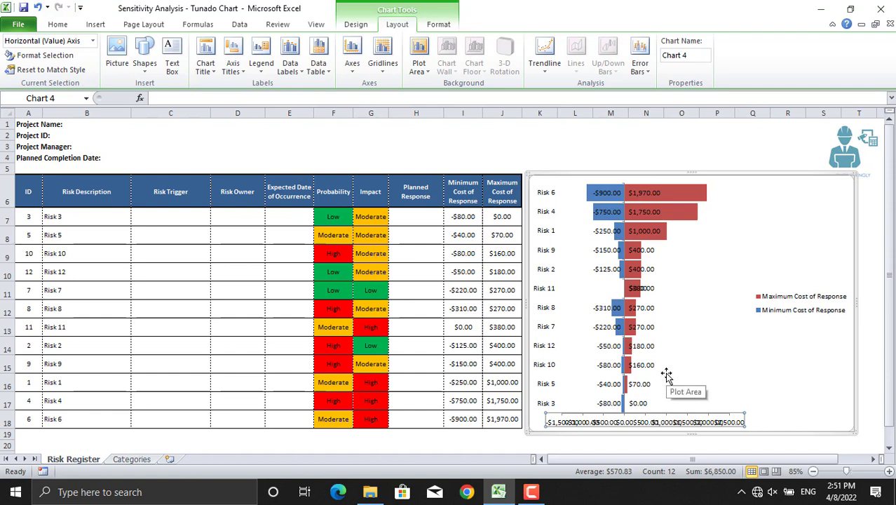
{"action": "key", "text": "Delete"}
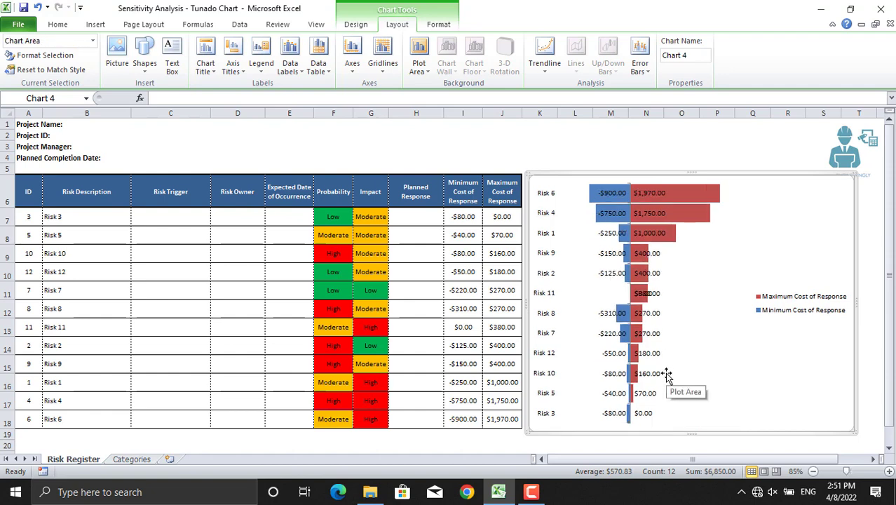
{"action": "left_click", "coordinate": [267, 68]}
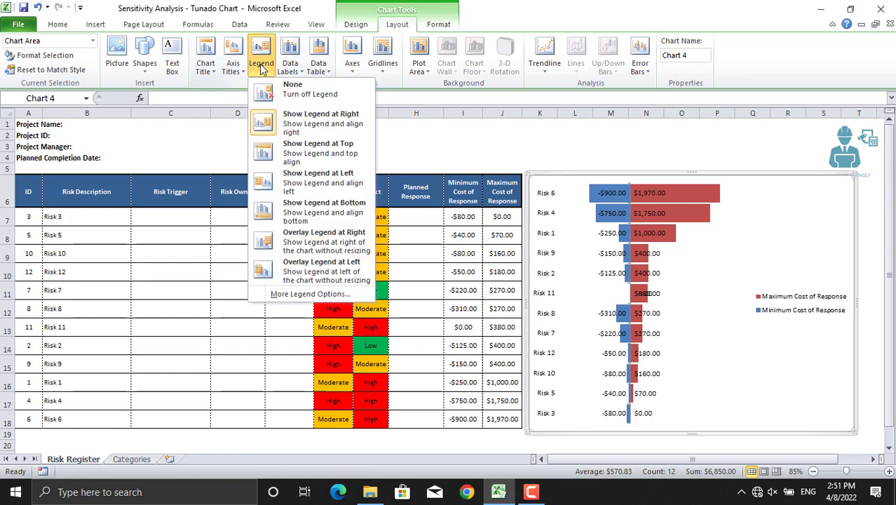
{"action": "left_click", "coordinate": [323, 208]}
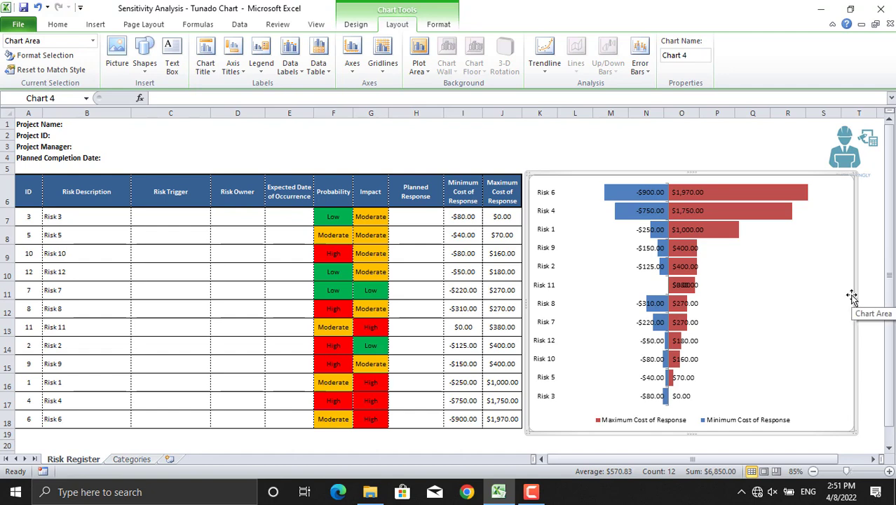
Step: Give the maximum cost bars a bright red shape fill and the minimum cost bars green
{"action": "left_click", "coordinate": [752, 211]}
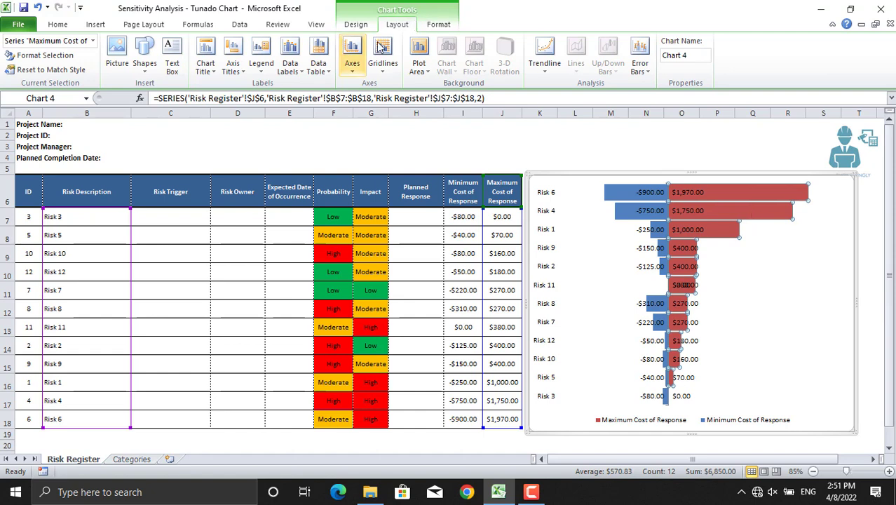
{"action": "left_click", "coordinate": [438, 24]}
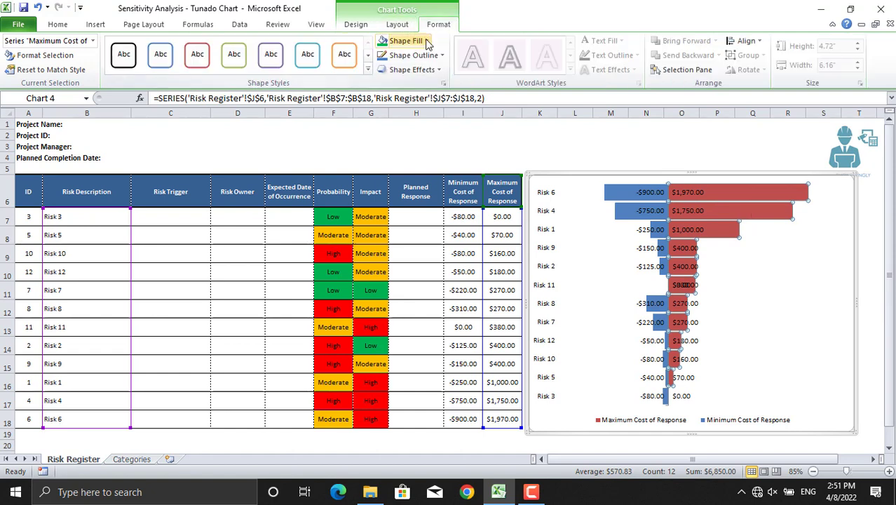
{"action": "left_click", "coordinate": [426, 40]}
{"action": "left_click", "coordinate": [392, 152]}
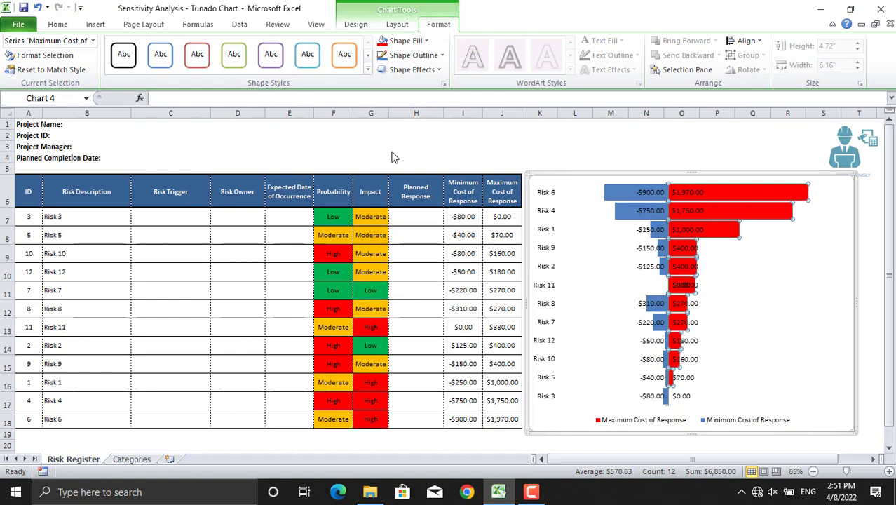
{"action": "left_click", "coordinate": [619, 195]}
{"action": "left_click", "coordinate": [425, 41]}
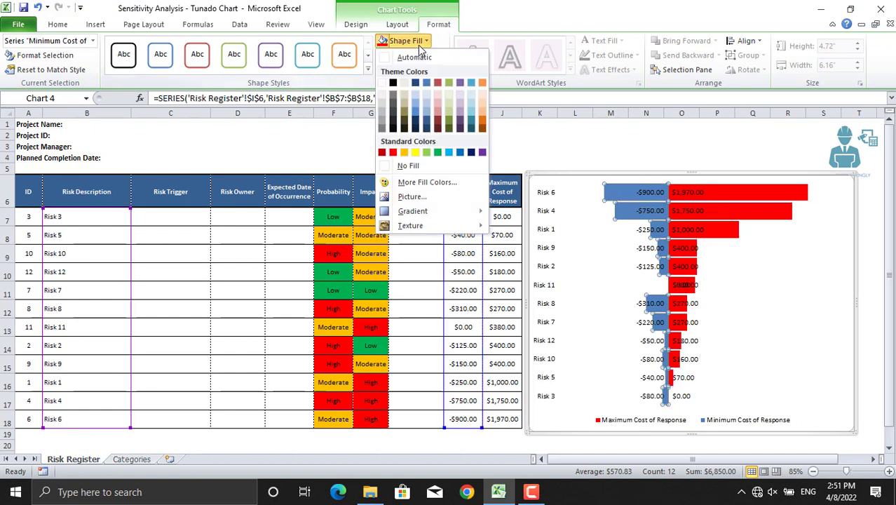
{"action": "left_click", "coordinate": [439, 152]}
Step: Set the chart area's border colour to No line in Format Chart Area
{"action": "right_click", "coordinate": [858, 302]}
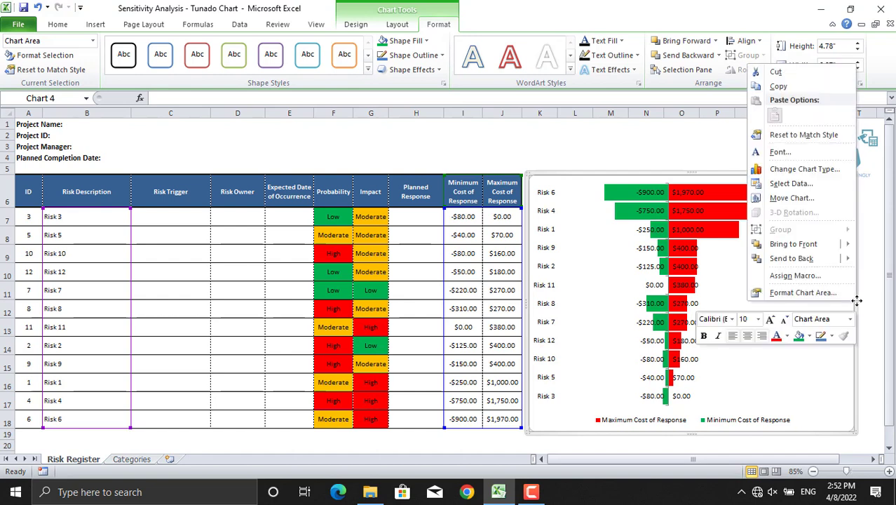
{"action": "left_click", "coordinate": [805, 293]}
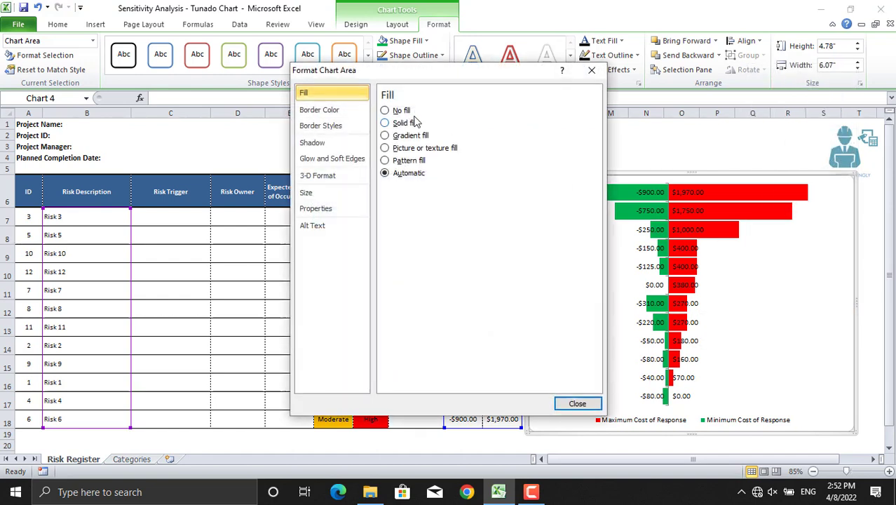
{"action": "left_click", "coordinate": [318, 115]}
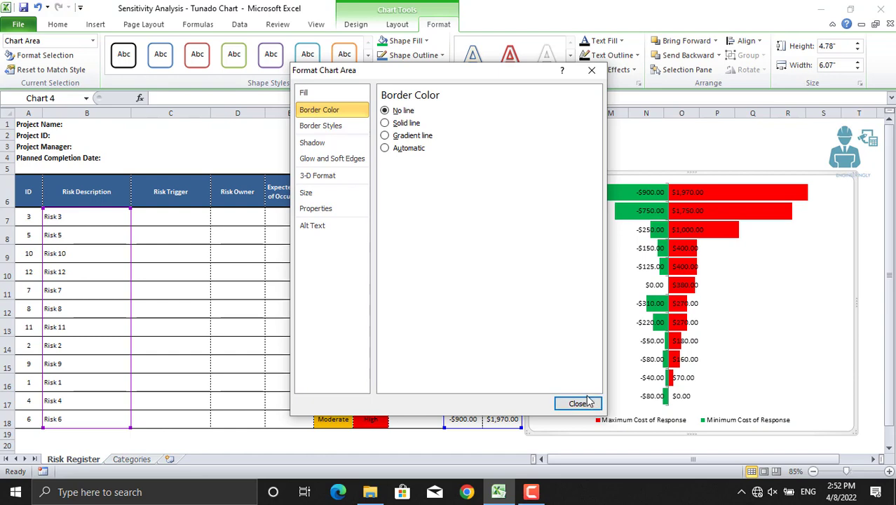
{"action": "left_click", "coordinate": [576, 404]}
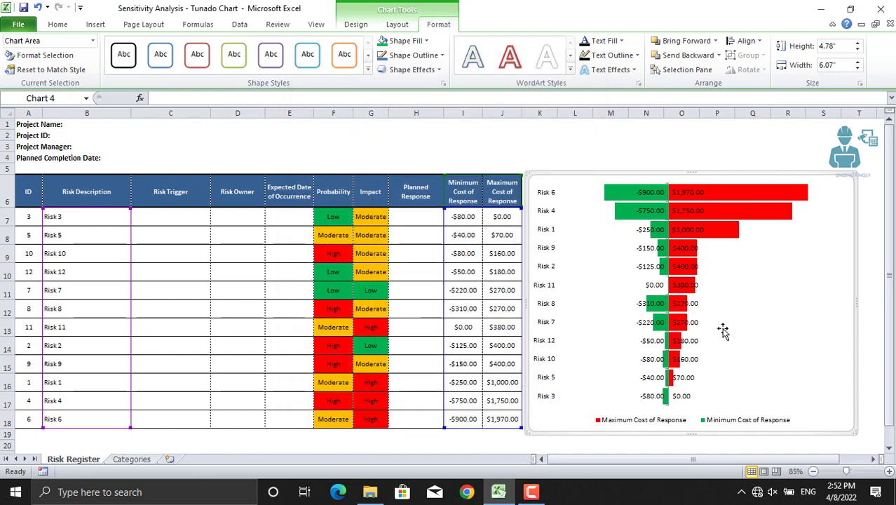
Step: Set the plot area fill to No fill and its border colour to No line
{"action": "left_click", "coordinate": [741, 296]}
{"action": "right_click", "coordinate": [742, 296]}
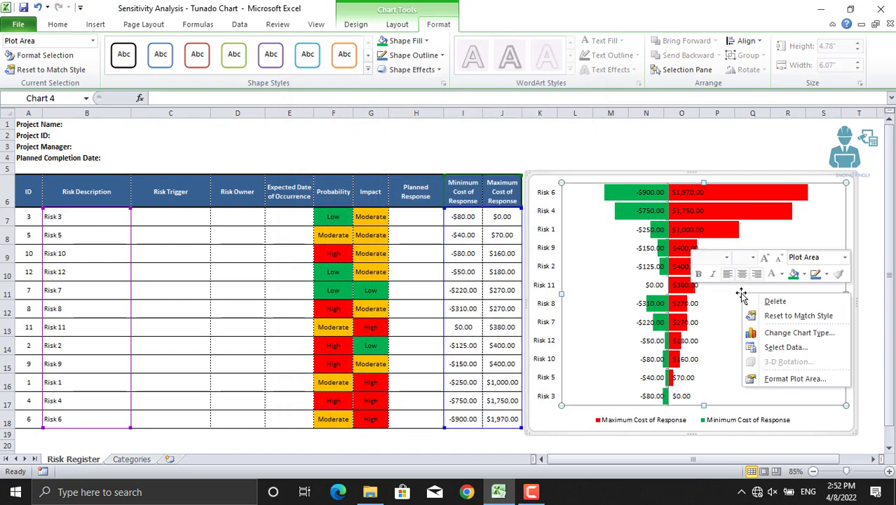
{"action": "left_click", "coordinate": [787, 380]}
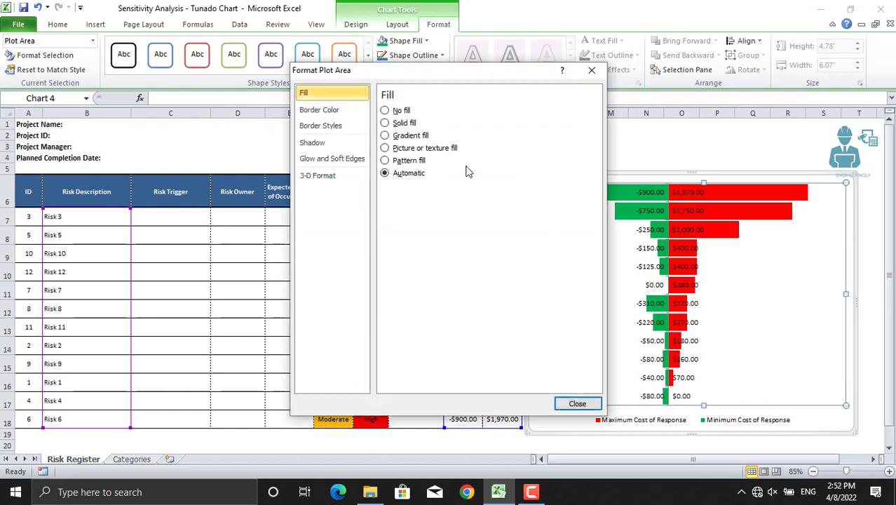
{"action": "left_click", "coordinate": [397, 111]}
{"action": "left_click", "coordinate": [345, 111]}
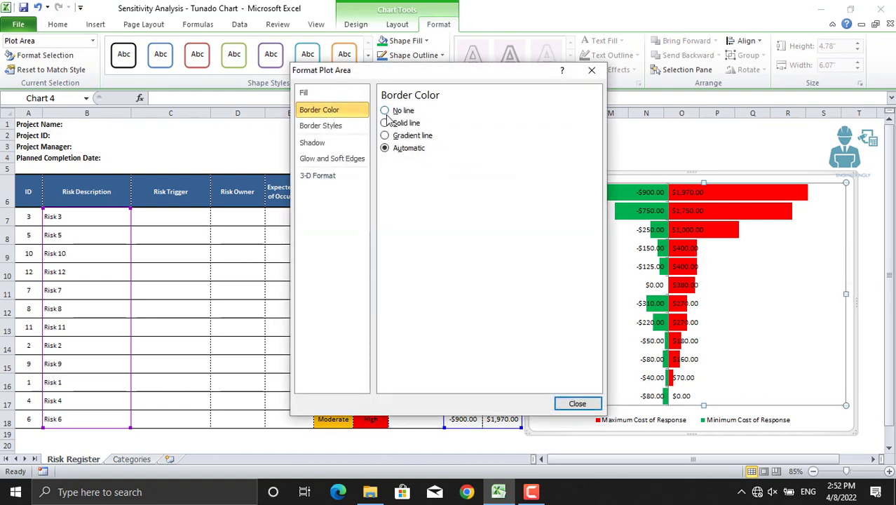
{"action": "left_click", "coordinate": [386, 112]}
{"action": "left_click", "coordinate": [577, 404]}
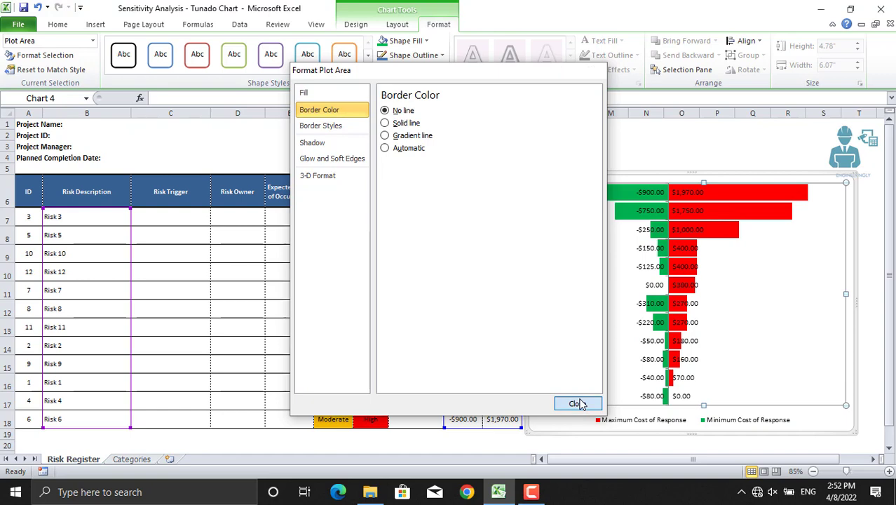
Step: Deselect the chart so the finished borderless, background-free tornado chart is shown on the sheet
{"action": "left_click", "coordinate": [865, 405]}
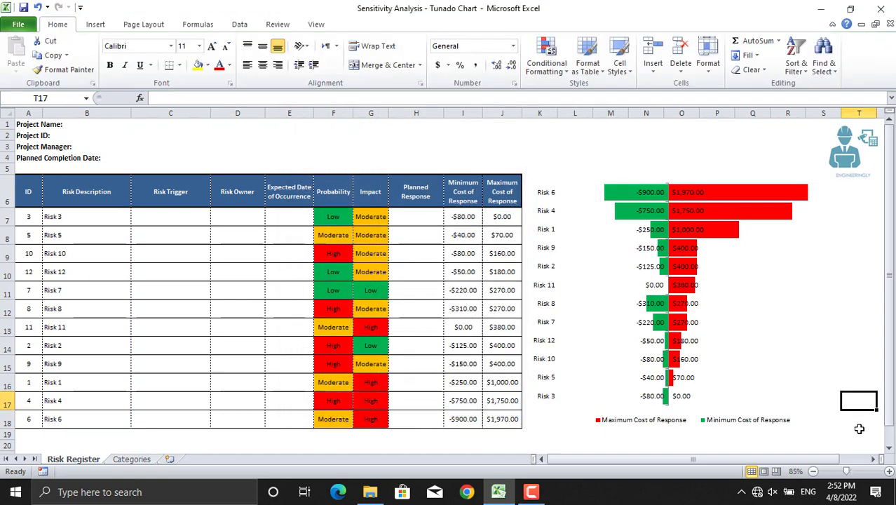